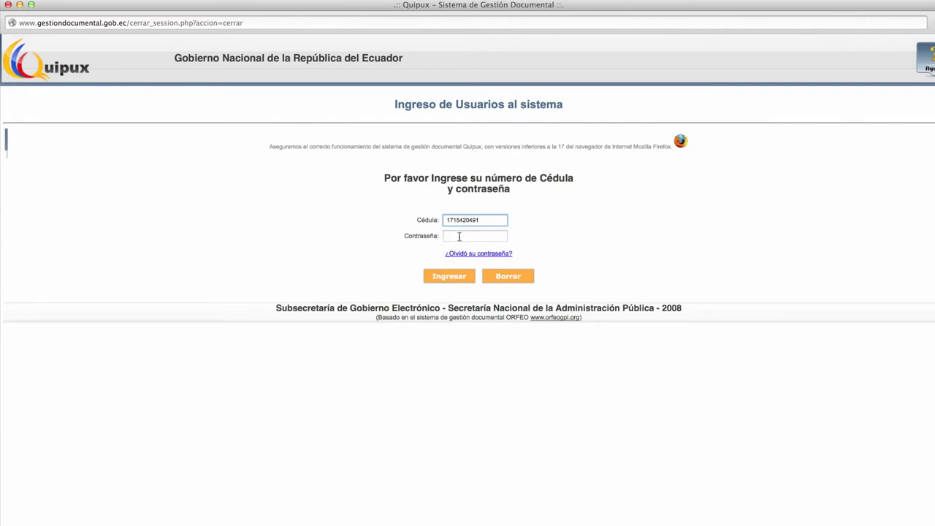
With the Cédula number entered, move into the Contraseña field to enter the password.
{"action": "left_click", "coordinate": [459, 236]}
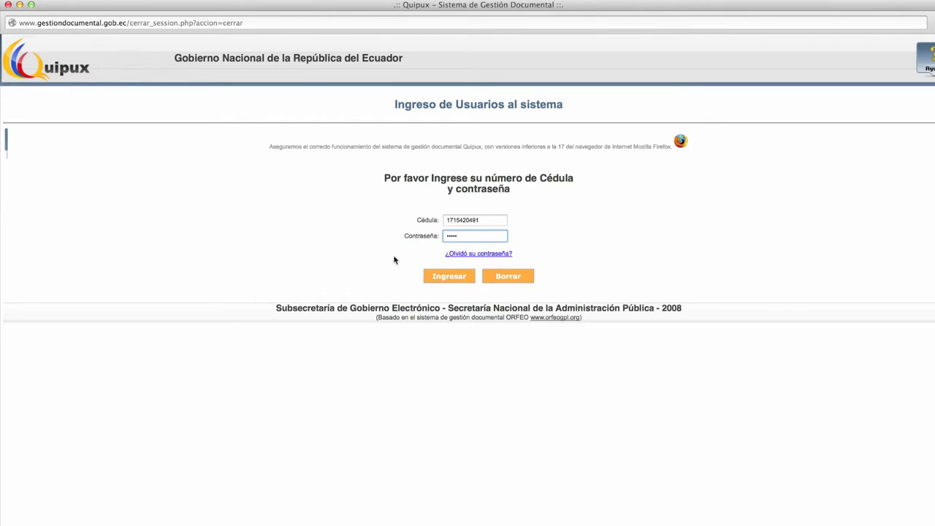
Submit a ¿Olvidó su contraseña? recovery request with the ID number and captcha, then close the confirmation.
{"action": "left_click", "coordinate": [465, 257]}
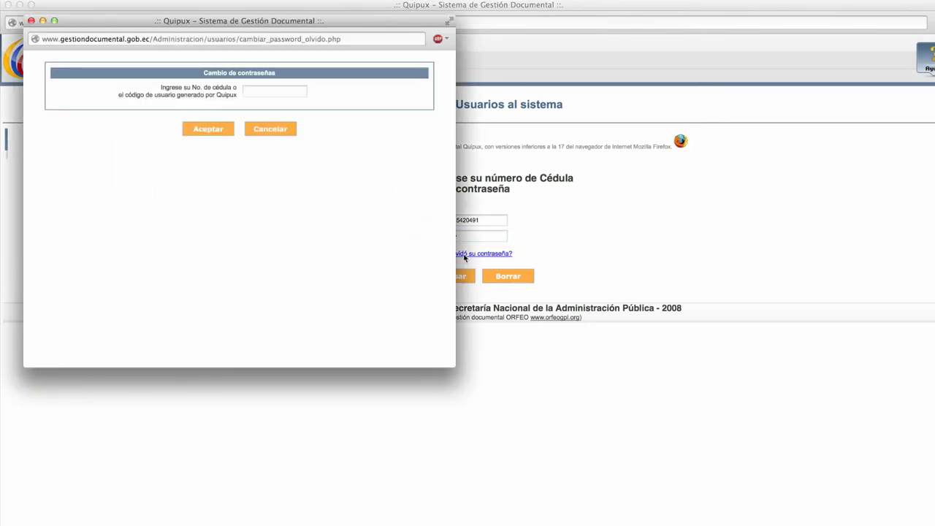
{"action": "left_click", "coordinate": [291, 91]}
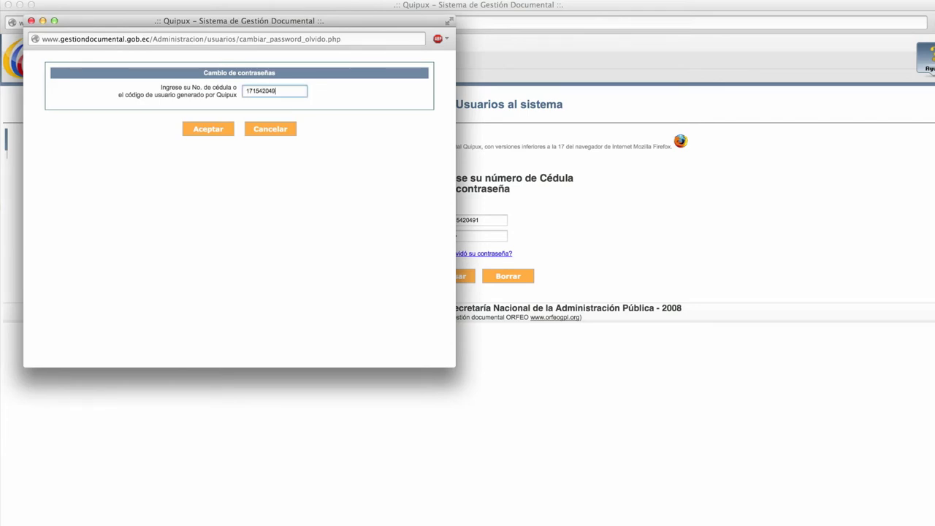
{"action": "left_click", "coordinate": [199, 133]}
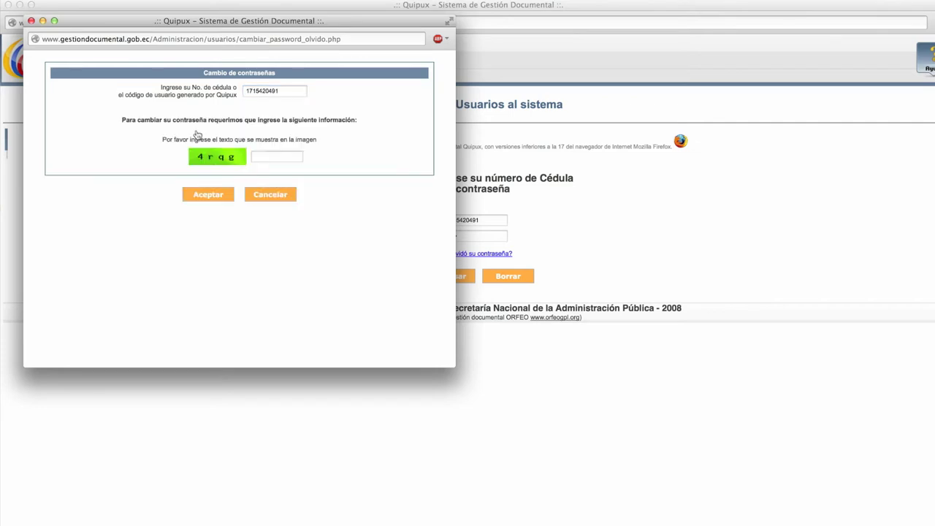
{"action": "left_click", "coordinate": [268, 154]}
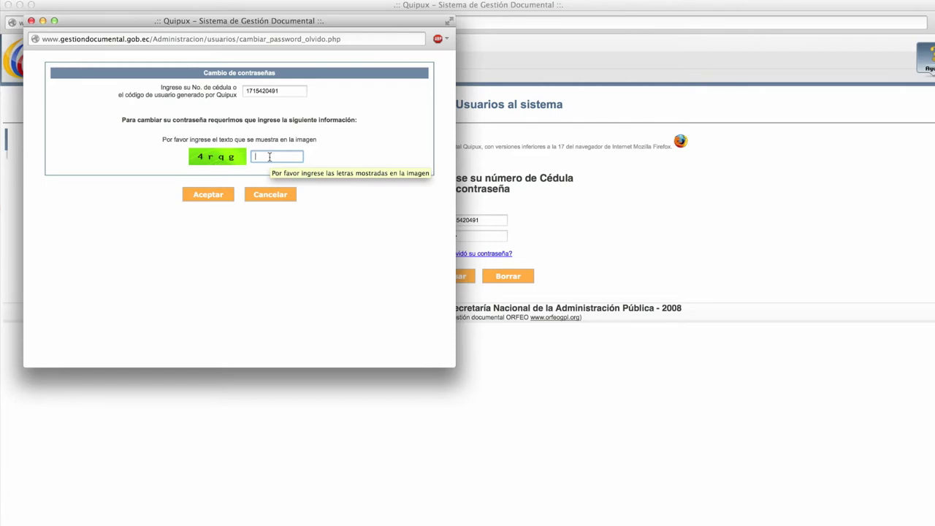
{"action": "type", "text": "4rqg"}
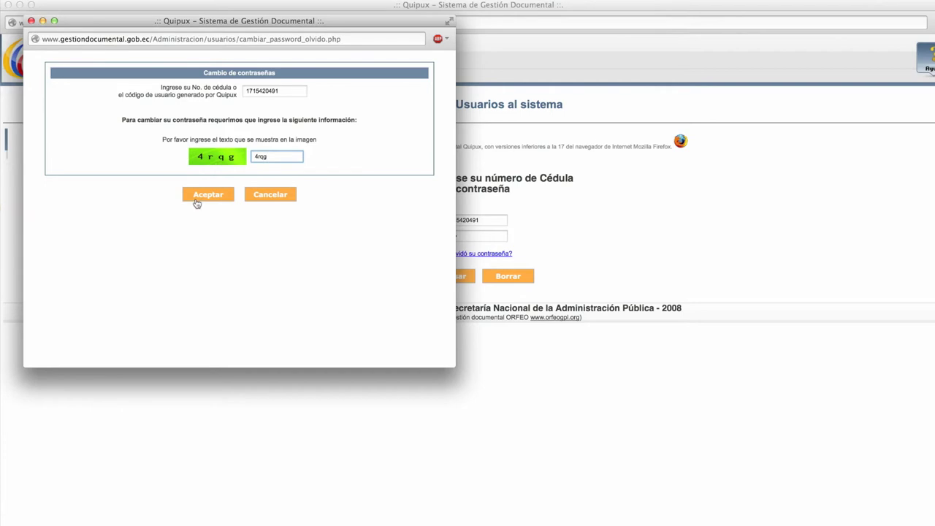
{"action": "left_click", "coordinate": [213, 195]}
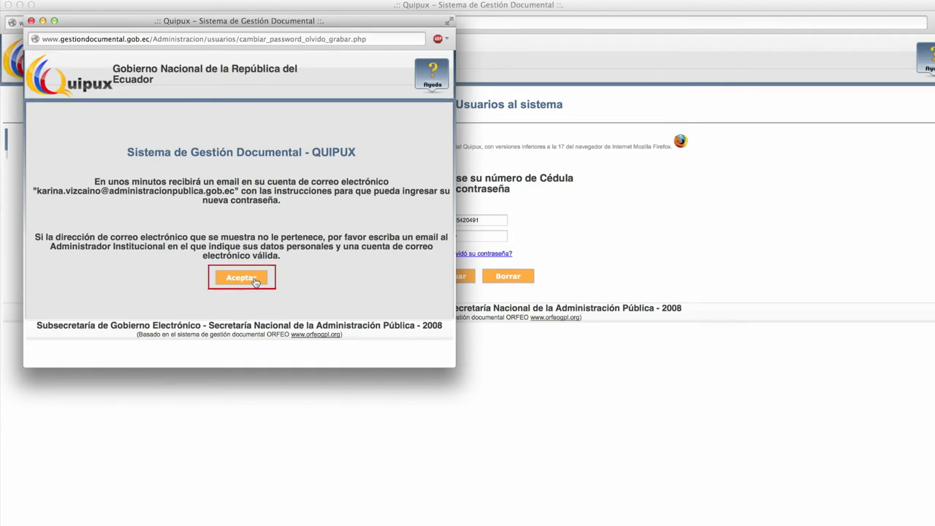
{"action": "left_click", "coordinate": [242, 278]}
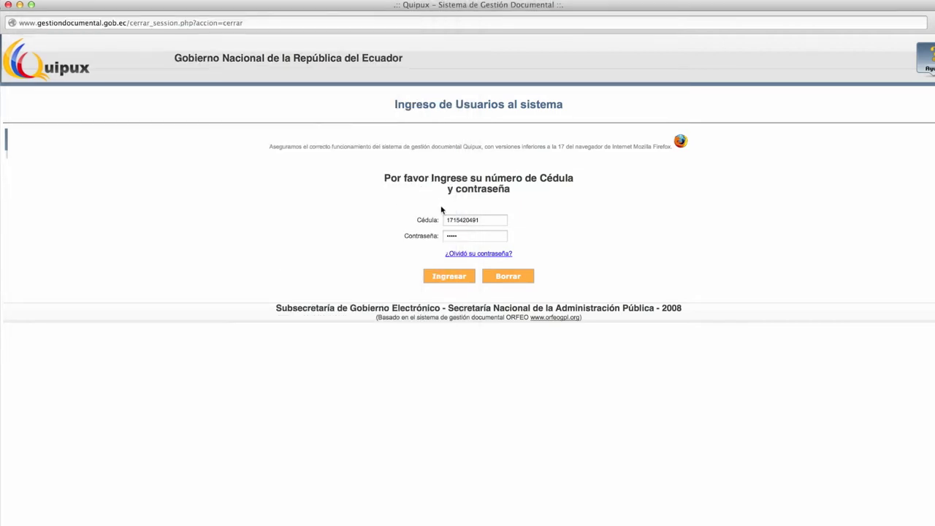
Correct the password, log in, try the (Ciu.) profile and its Enviados tray.
{"action": "left_click", "coordinate": [471, 238]}
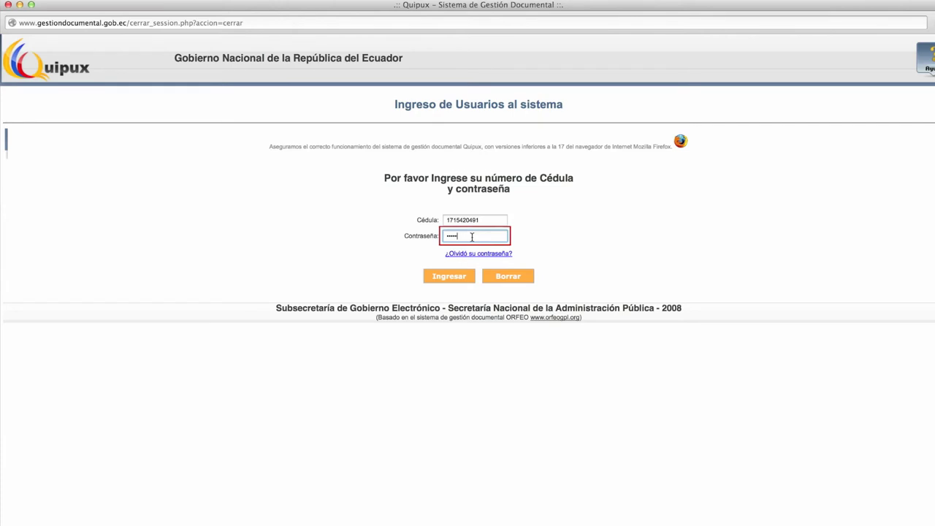
{"action": "key", "text": "BackSpace"}
{"action": "key", "text": "BackSpace"}
{"action": "key", "text": "BackSpace"}
{"action": "key", "text": "BackSpace"}
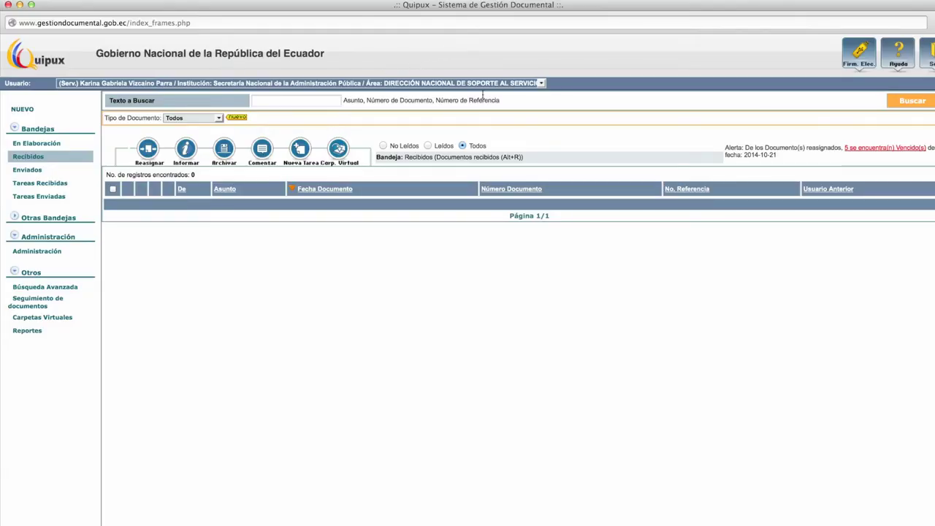
{"action": "left_click", "coordinate": [529, 83]}
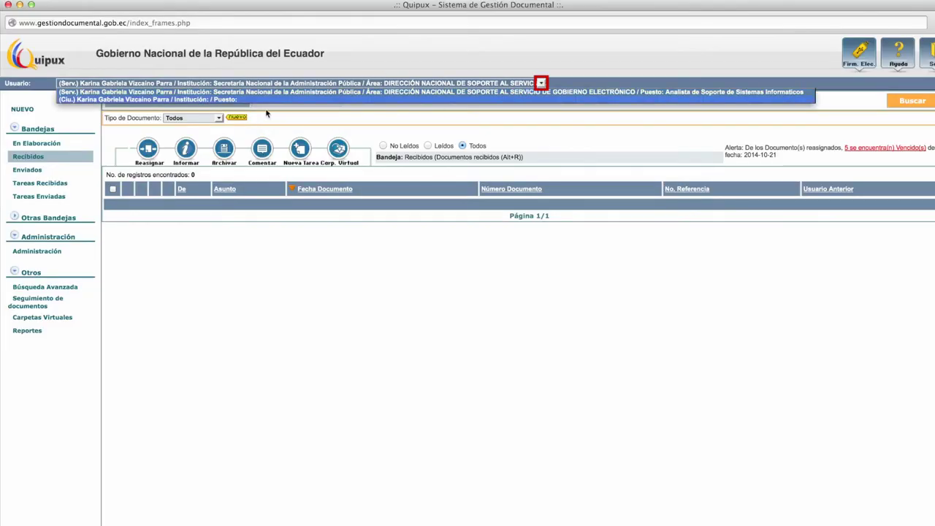
{"action": "left_click", "coordinate": [236, 99]}
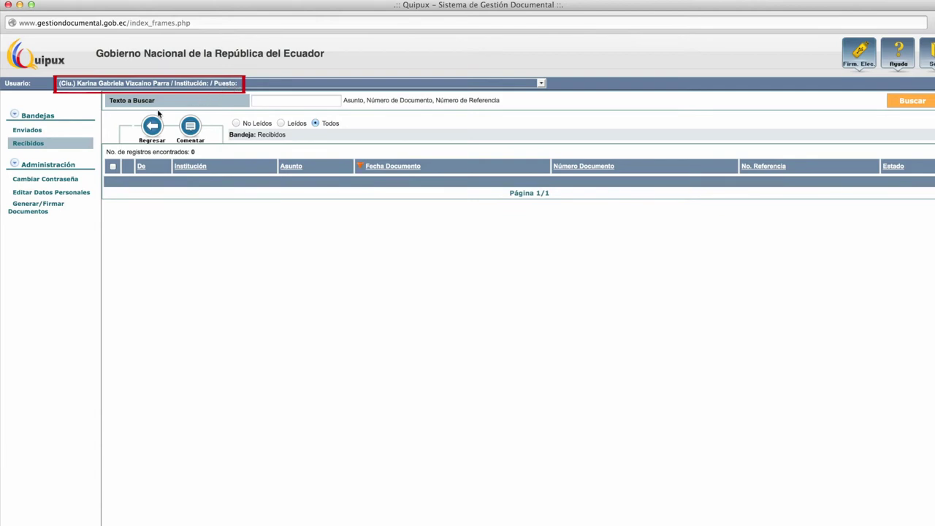
{"action": "left_click", "coordinate": [29, 131]}
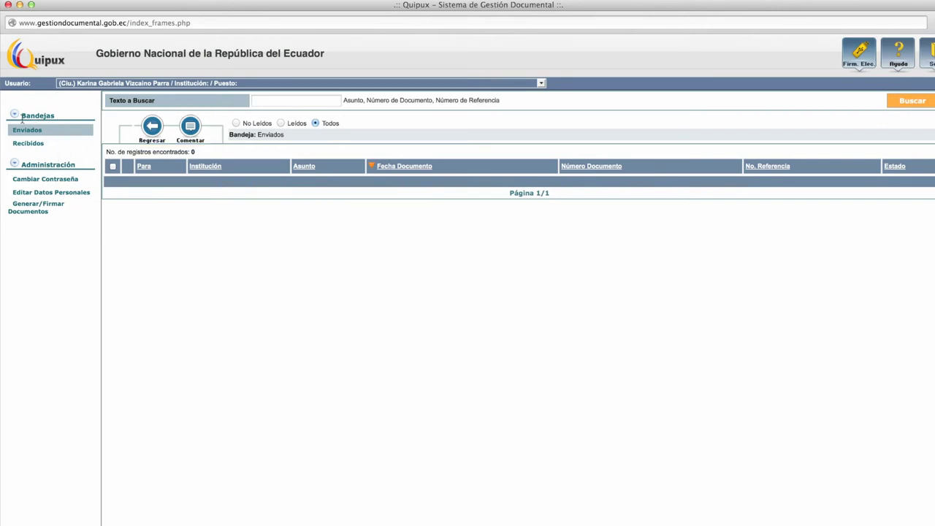
{"action": "left_click", "coordinate": [14, 117]}
{"action": "left_click", "coordinate": [14, 117]}
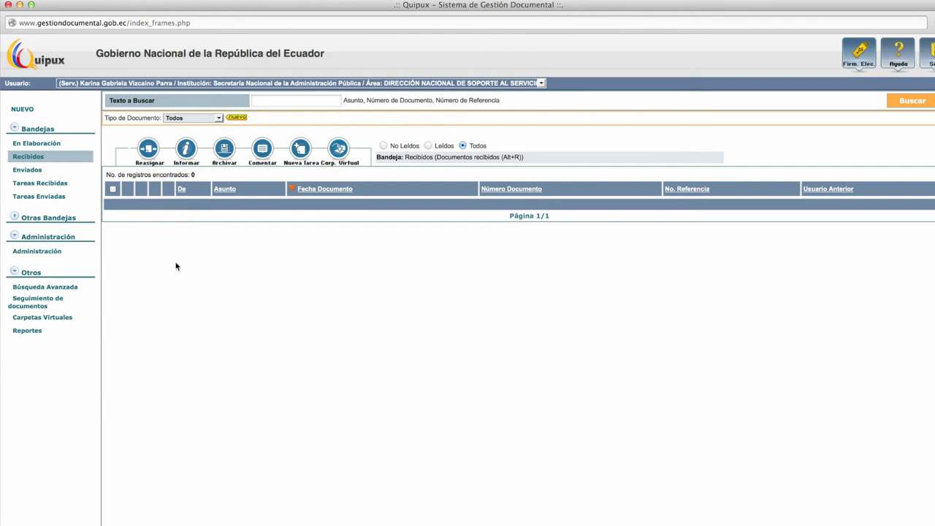
{"action": "left_click", "coordinate": [341, 85]}
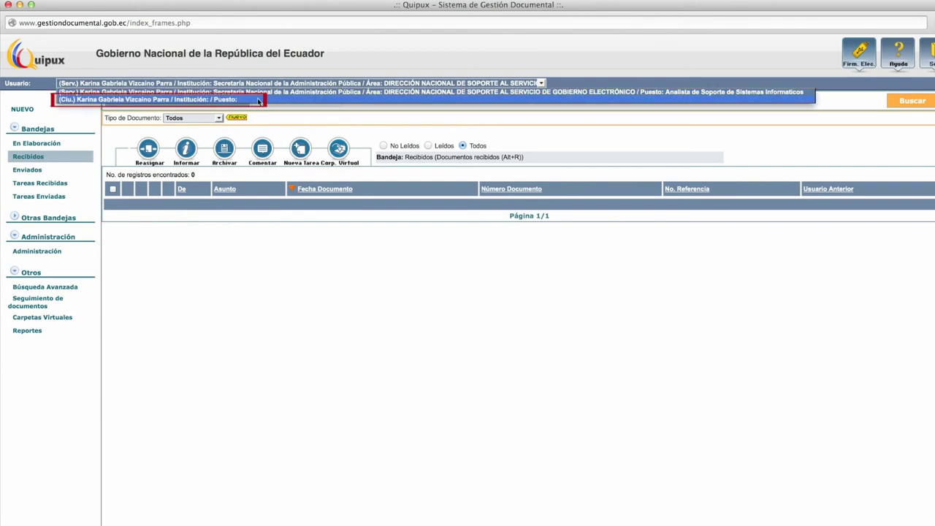
{"action": "left_click", "coordinate": [247, 105]}
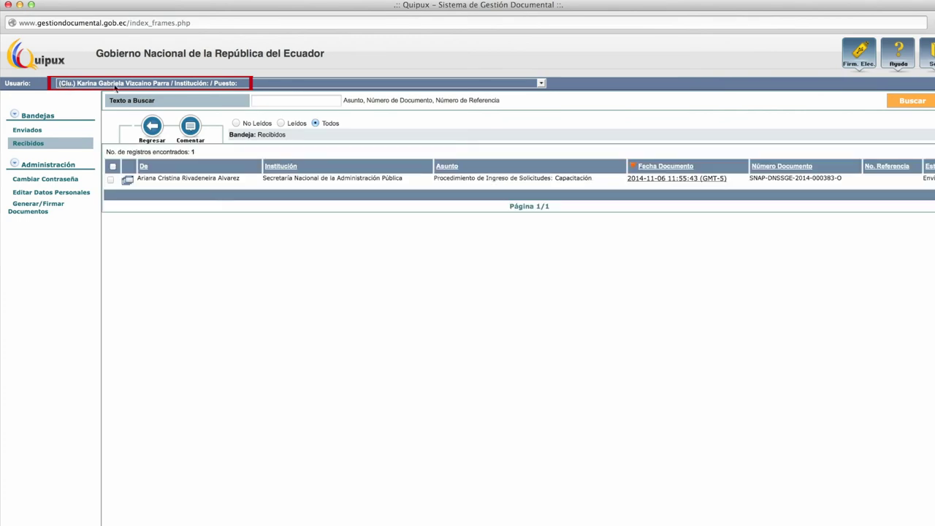
{"action": "left_click", "coordinate": [27, 130]}
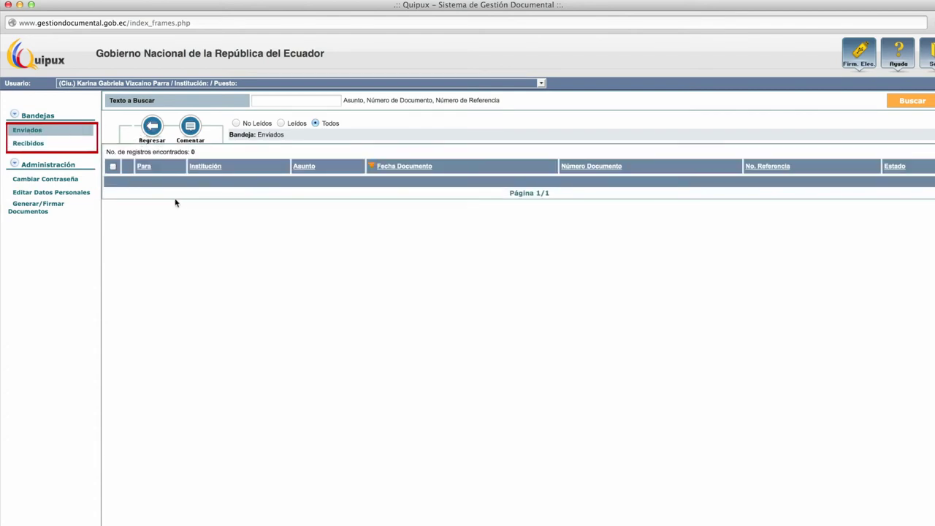
{"action": "left_click", "coordinate": [29, 144]}
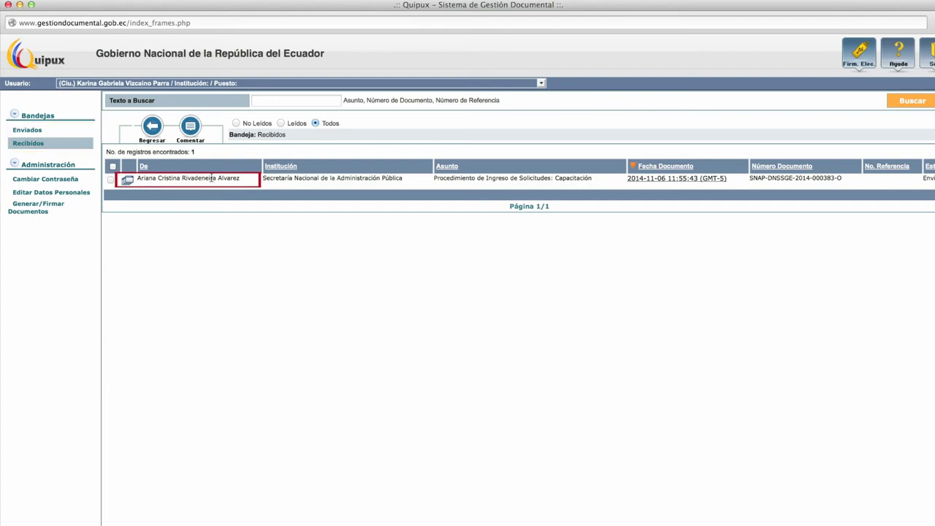
{"action": "left_click", "coordinate": [691, 182]}
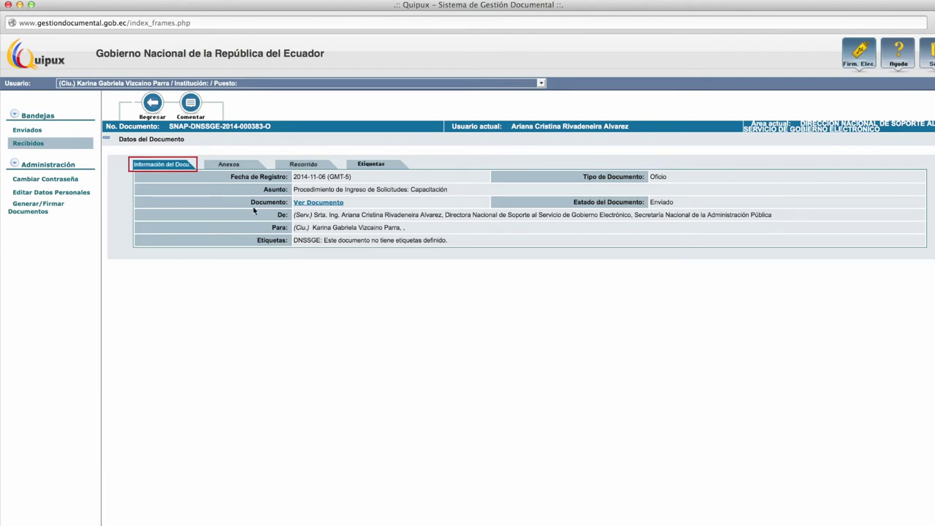
Check the document's Anexos tab, then its Recorrido history of three actions.
{"action": "left_click", "coordinate": [229, 165]}
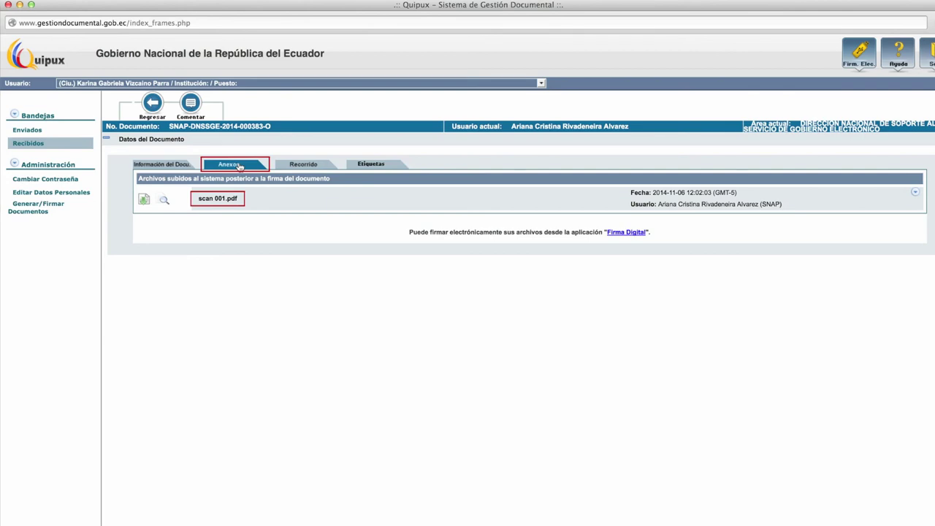
{"action": "left_click", "coordinate": [300, 167]}
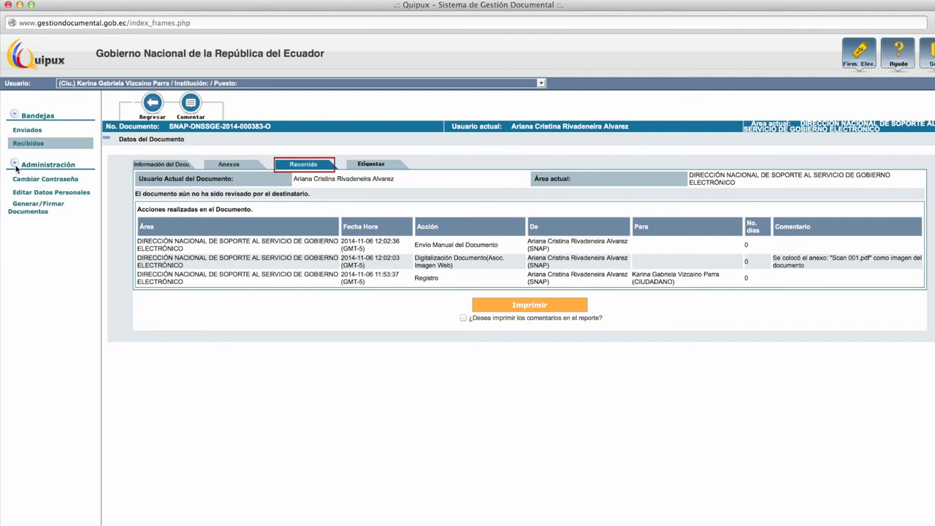
{"action": "left_click", "coordinate": [16, 165]}
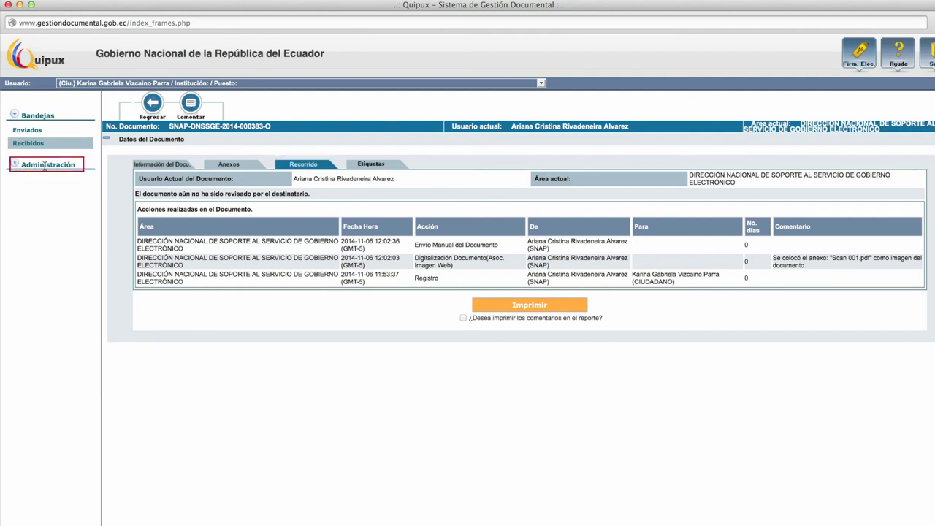
Review the Editar Datos Personales form, then bring up the Cambiar Contraseña form.
{"action": "left_click", "coordinate": [45, 165]}
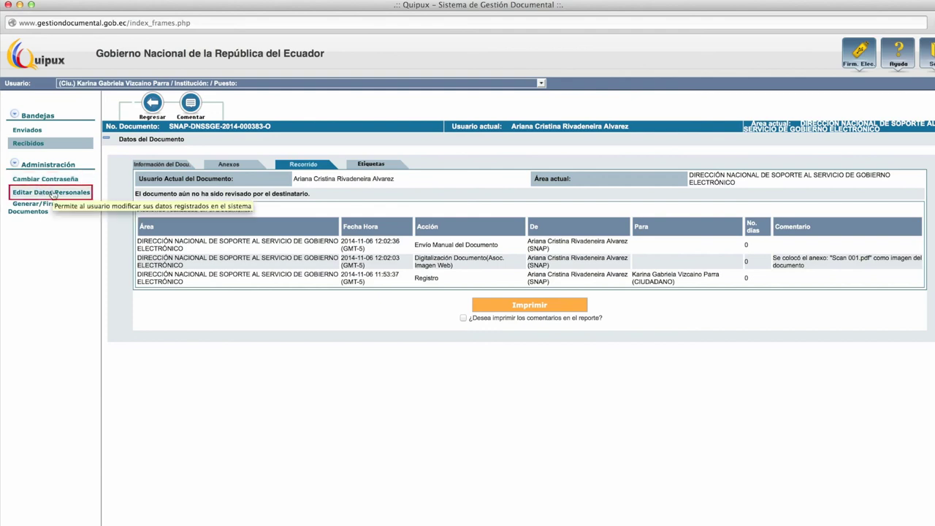
{"action": "left_click", "coordinate": [64, 193]}
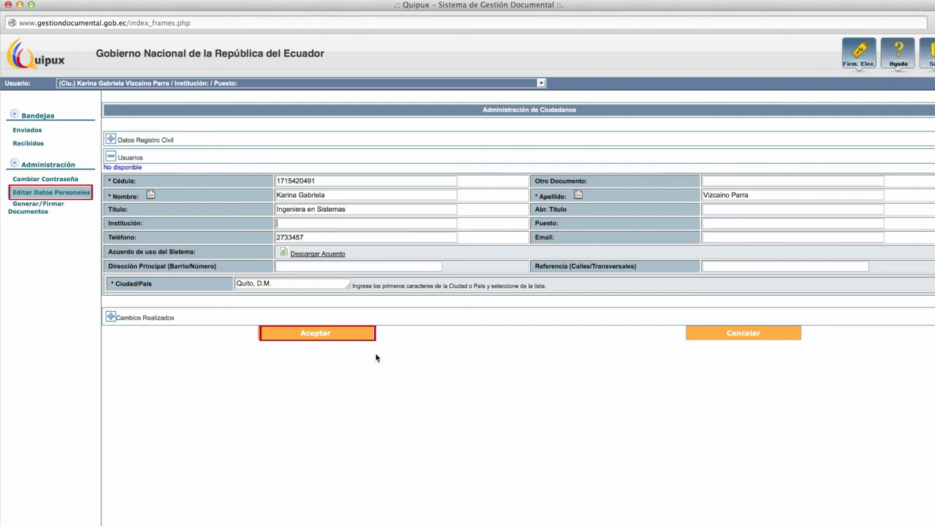
{"action": "left_click", "coordinate": [396, 225]}
{"action": "left_click", "coordinate": [38, 181]}
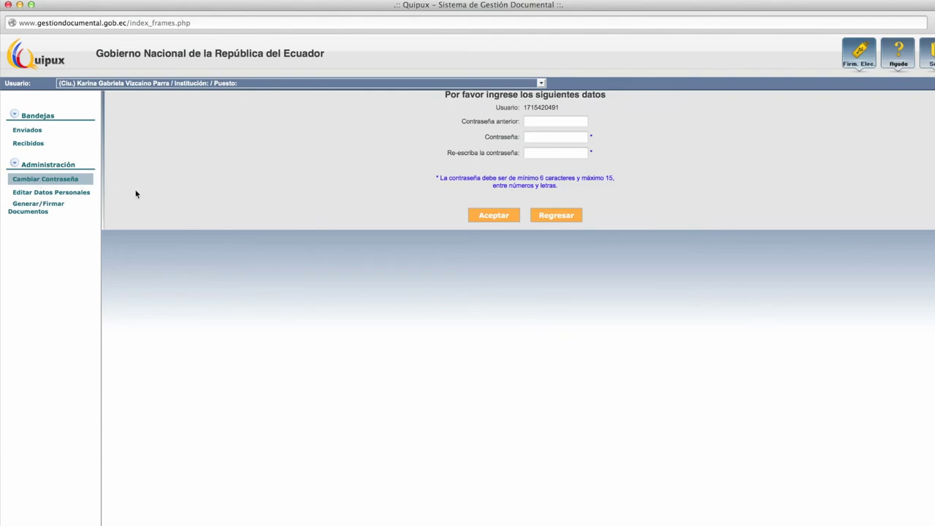